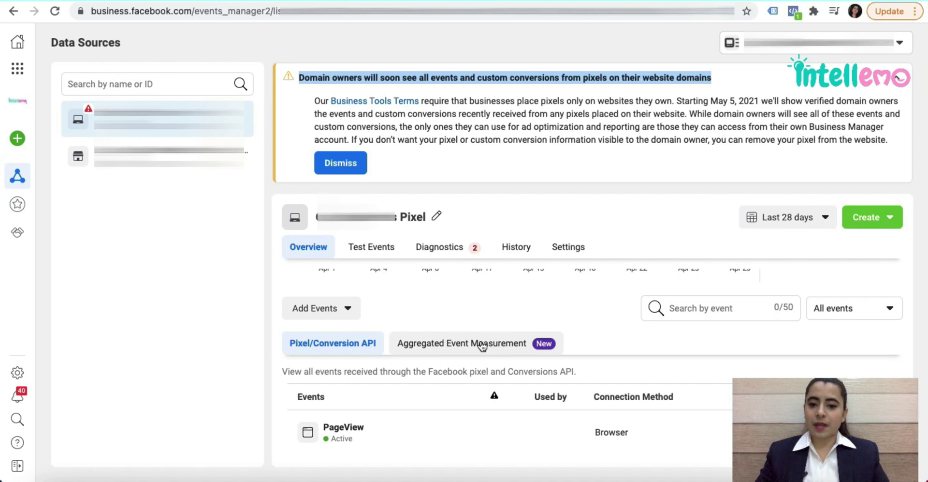
Show the pixel's Aggregated Event Measurement section and its web event configuration option
left_click(426, 349)
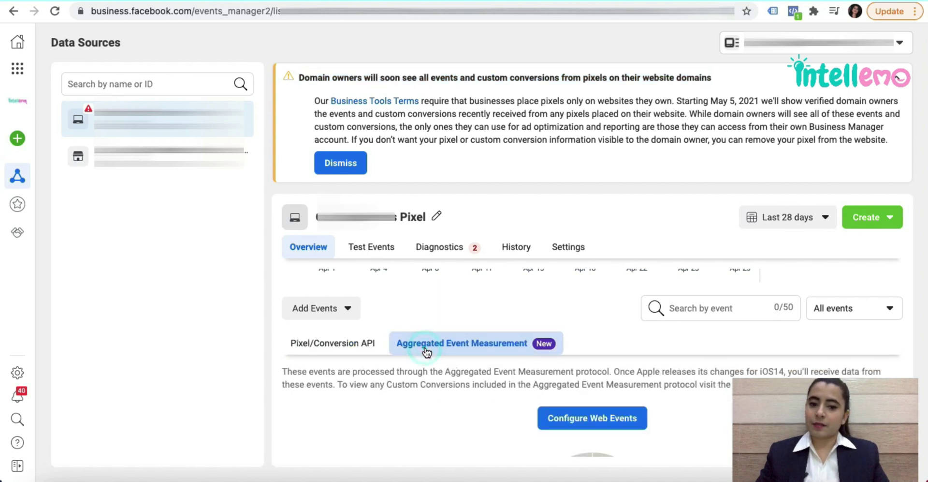
scroll(425, 350, "down", 3)
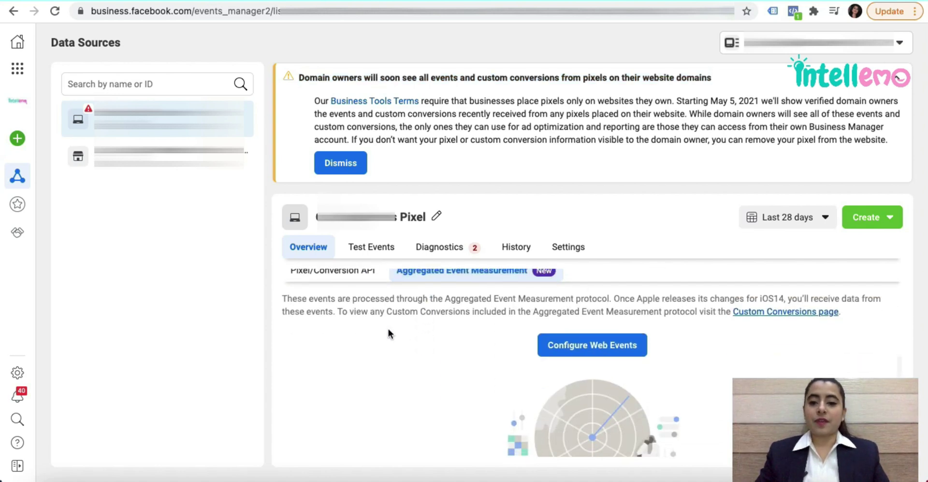
scroll(378, 315, "up", 1)
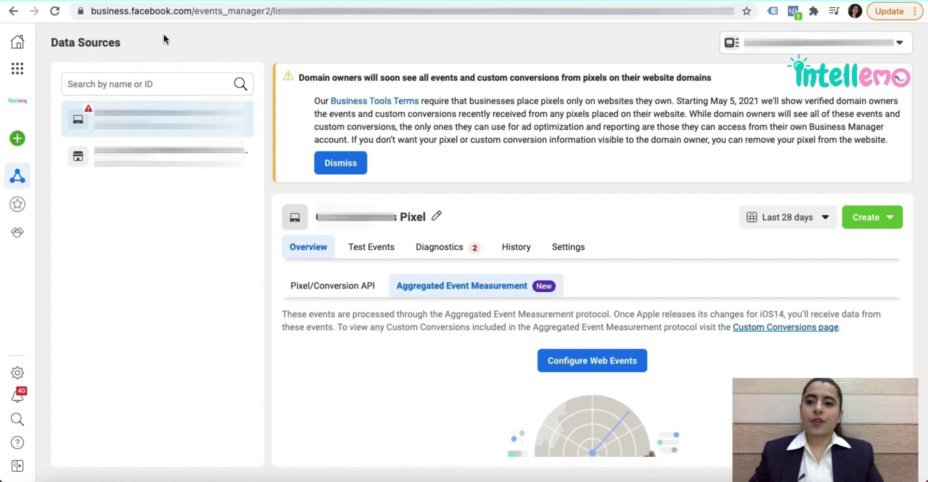
Go to Business Settings and open the Domains page under Brand Safety
left_click(17, 72)
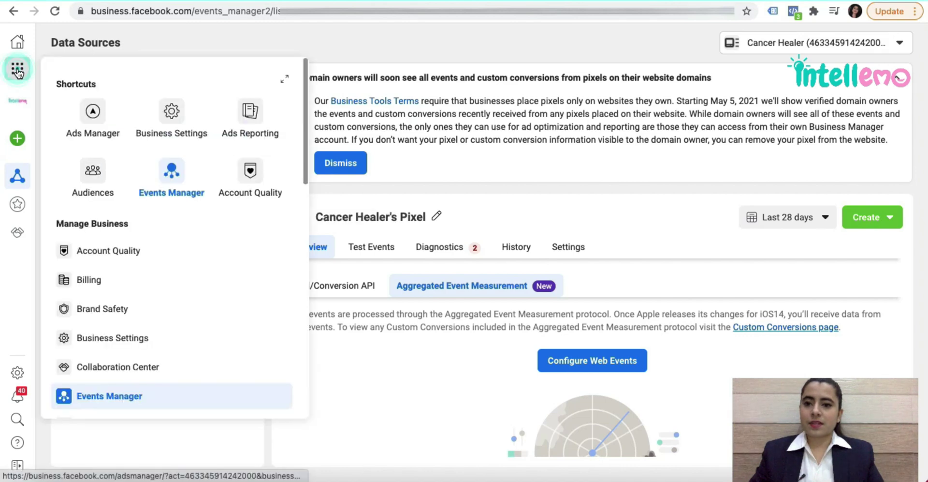
left_click(173, 111)
scroll(80, 199, "down", 5)
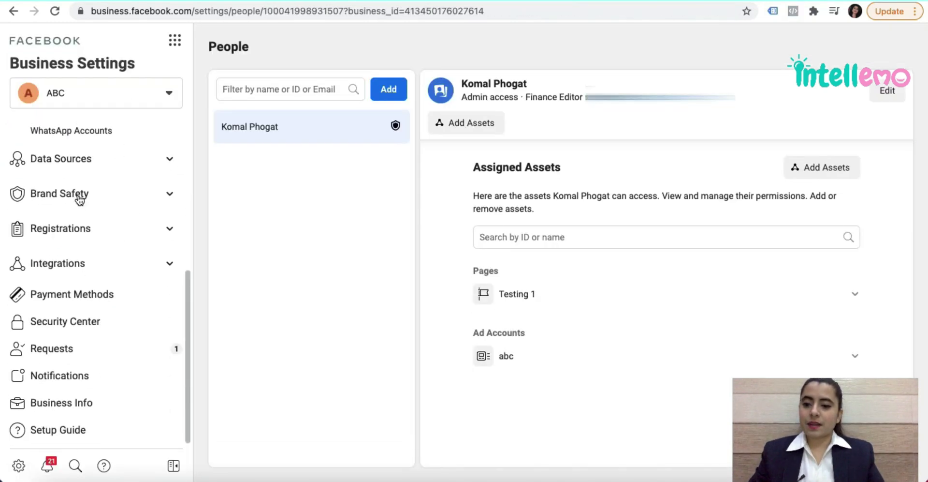
left_click(53, 194)
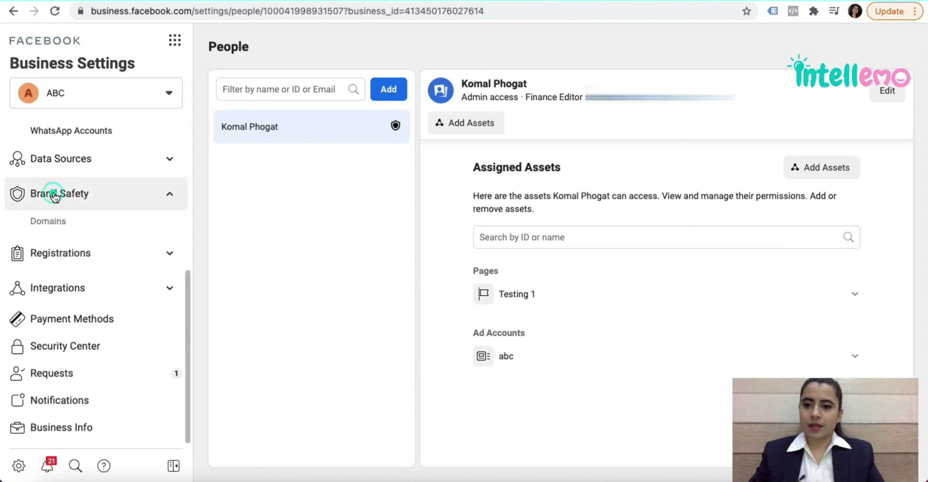
left_click(48, 224)
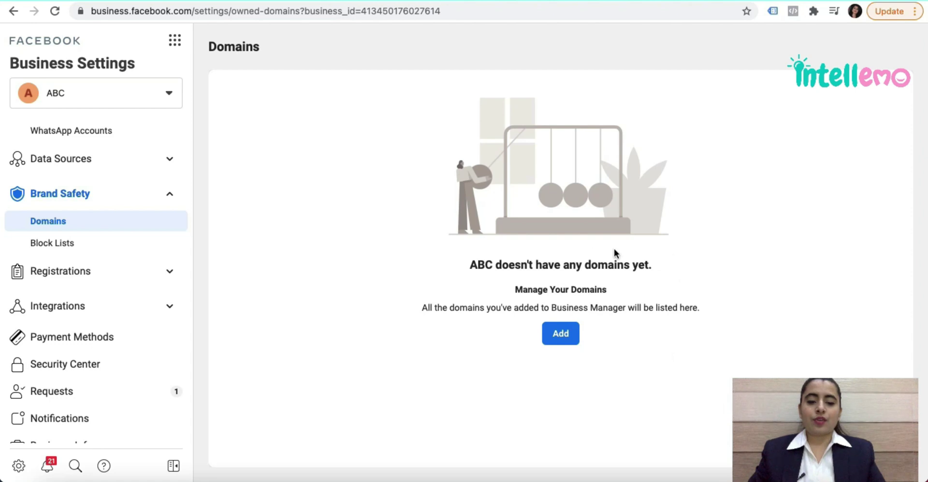
Add the domain intellemo.com to the business
left_click(566, 337)
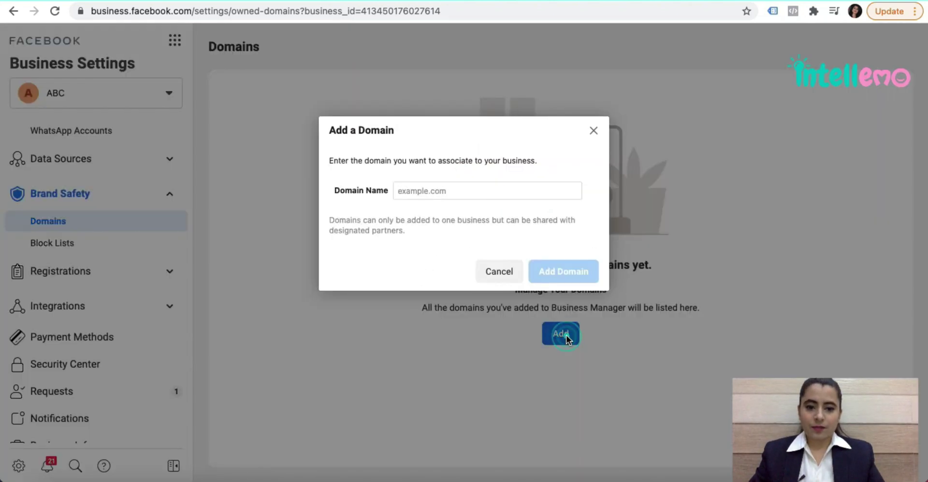
left_click(432, 190)
type("intel")
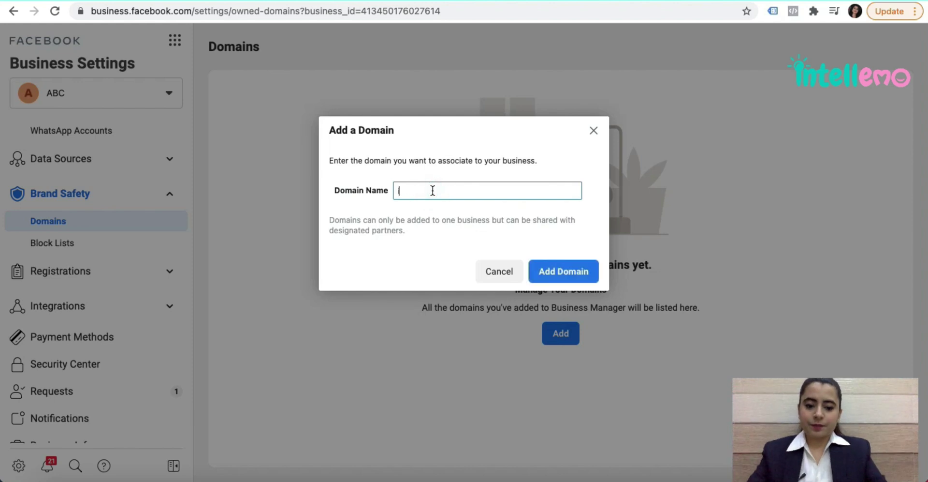
type("lemo")
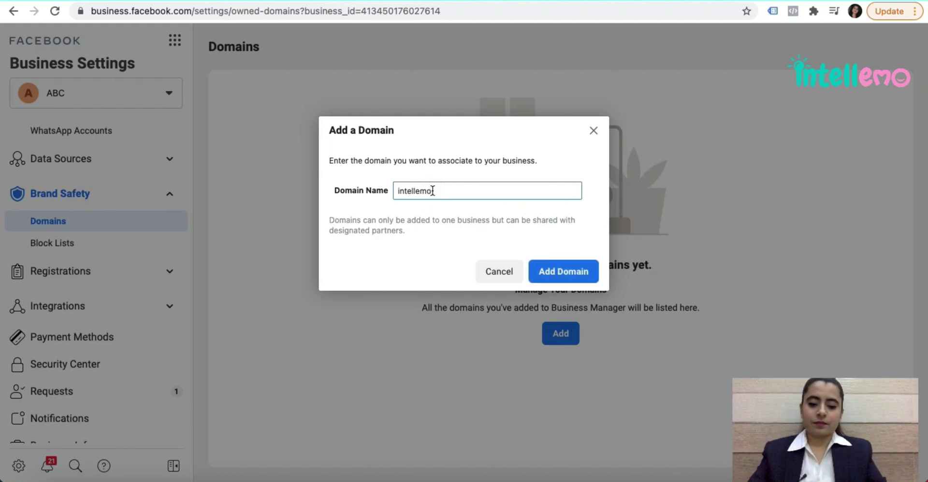
type(".com")
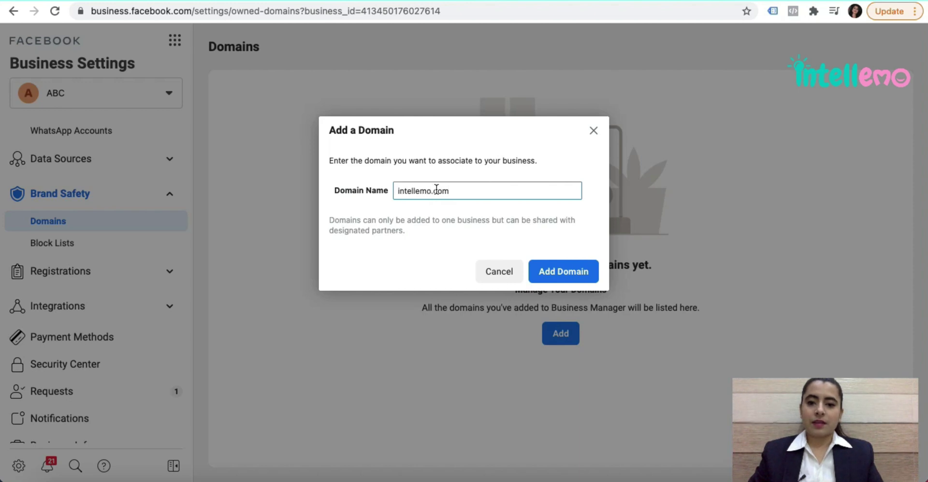
left_click(560, 275)
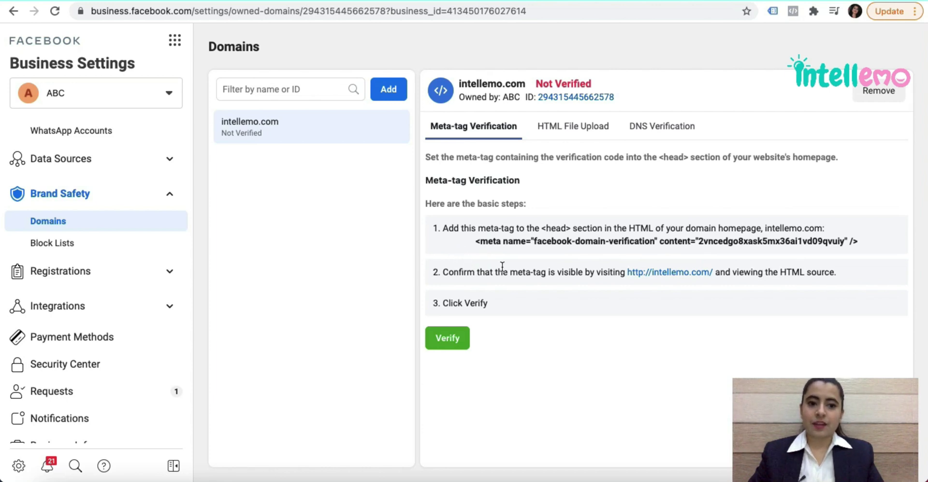
Review the Meta-tag, HTML File Upload and DNS Verification instructions for intellemo.com
left_click(771, 245)
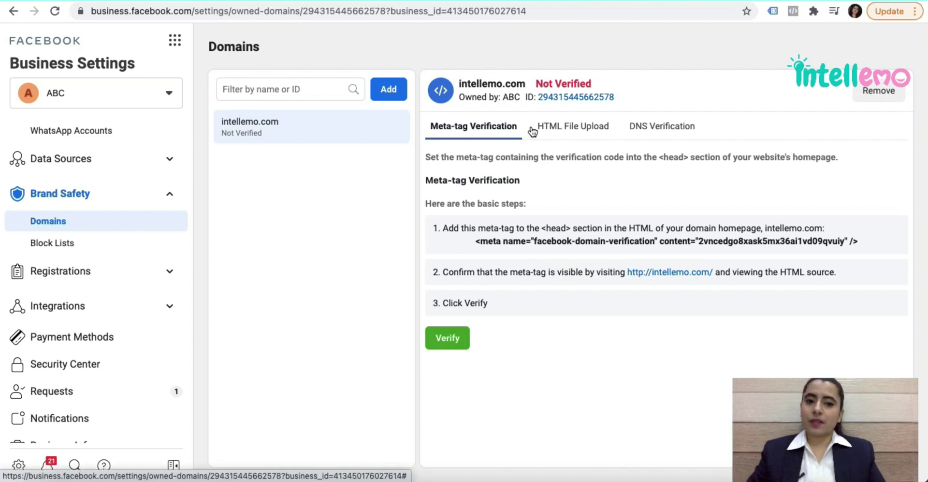
left_click(565, 129)
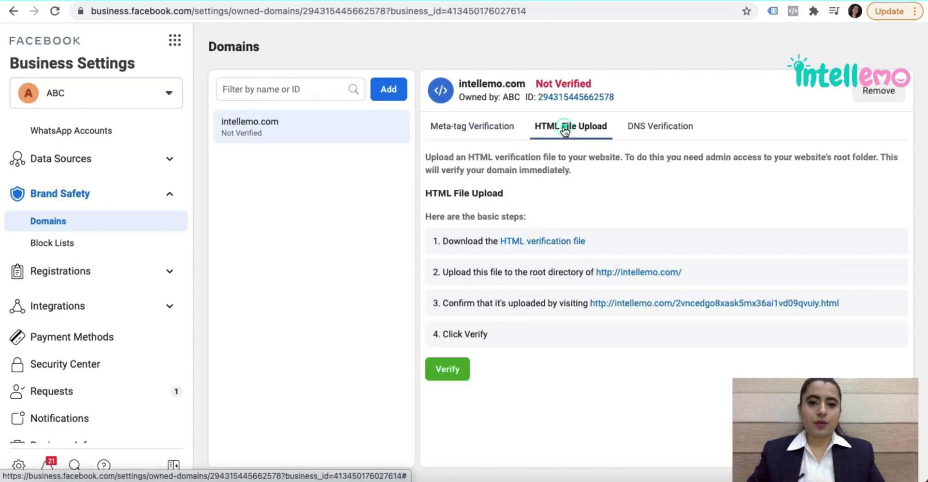
left_click(642, 130)
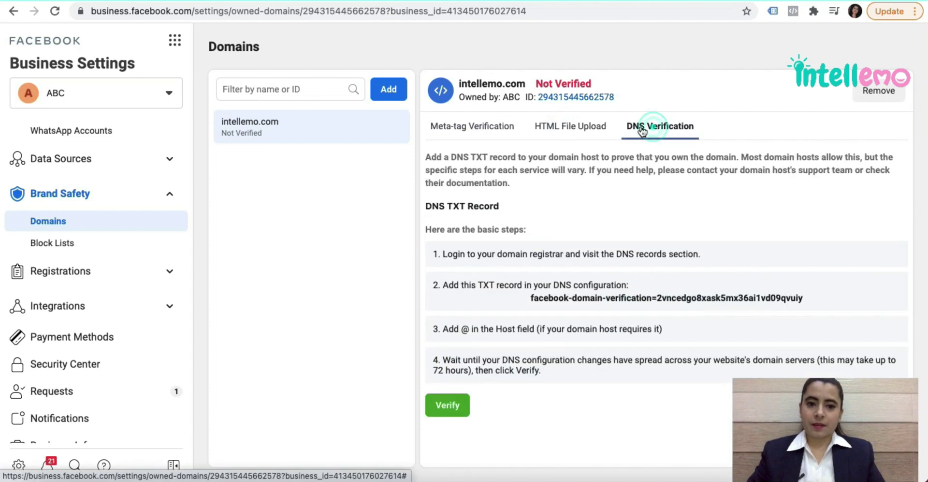
left_click(594, 131)
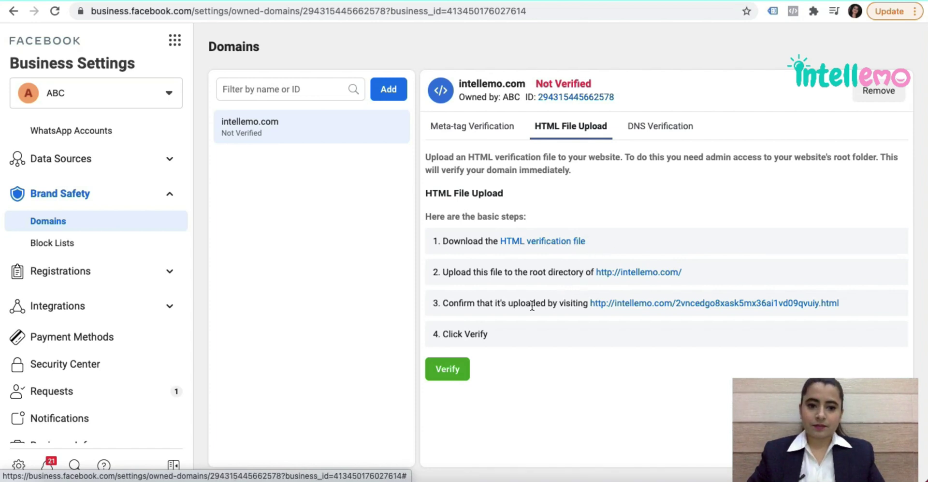
left_click(656, 134)
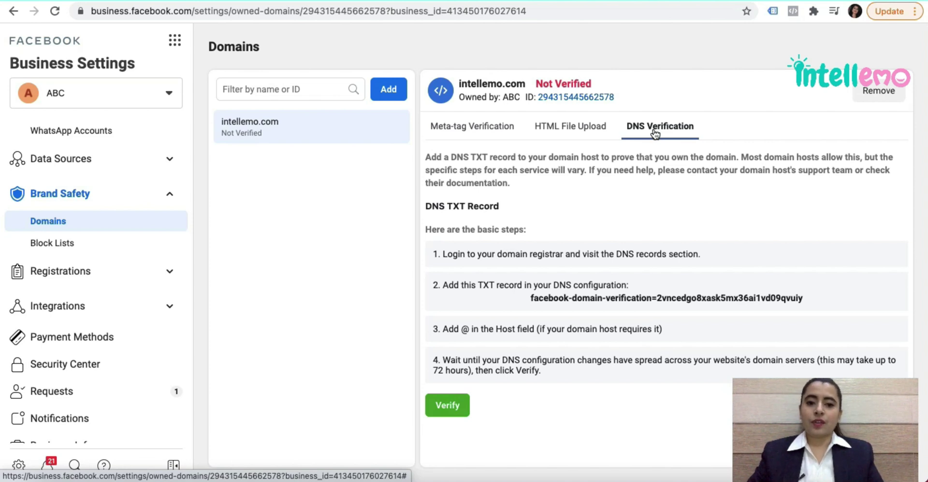
triple_click(455, 253)
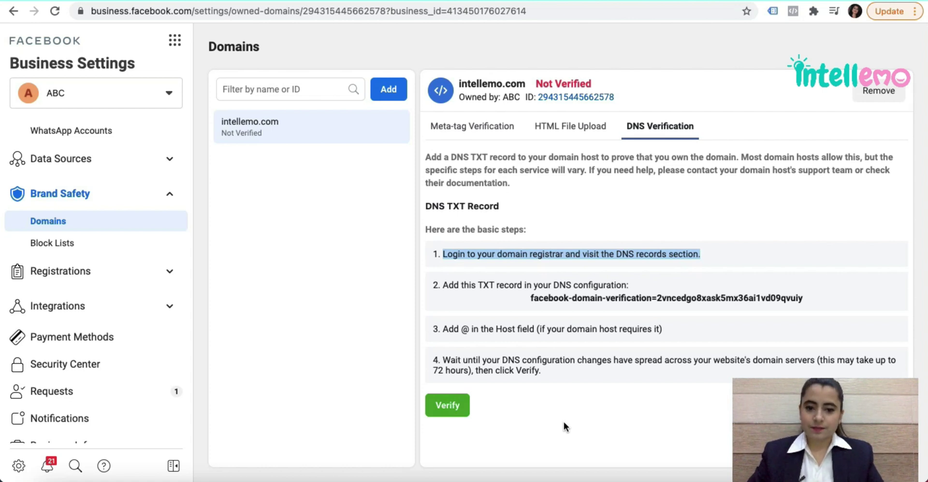
Go to Events Manager and open the web event configurations from the pixel's Aggregated Event Measurement section
left_click(173, 42)
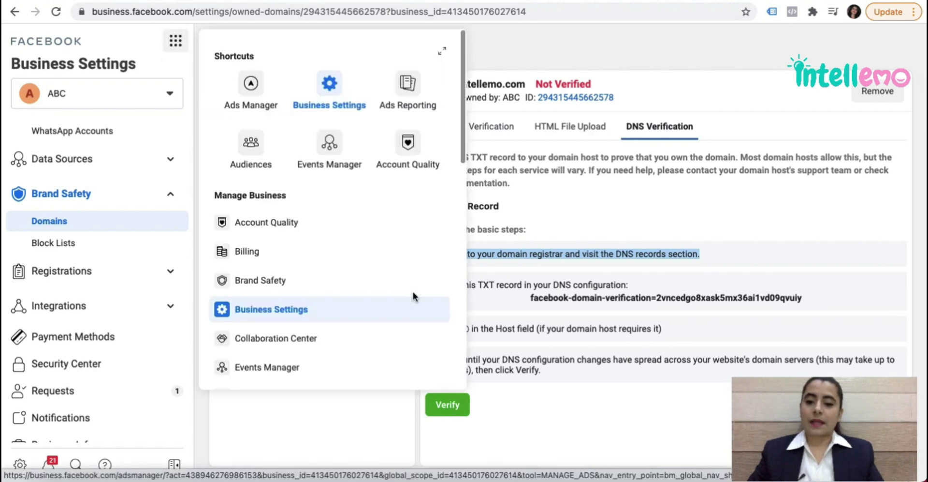
left_click(280, 366)
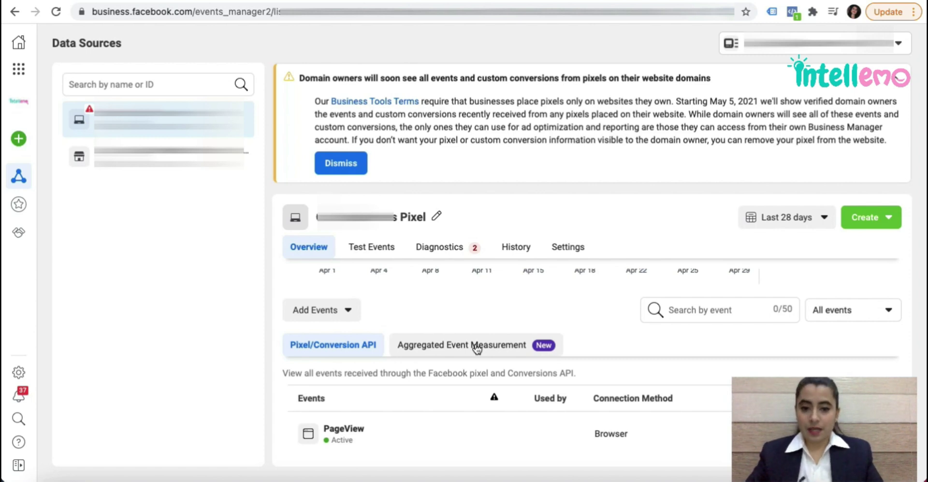
left_click(445, 344)
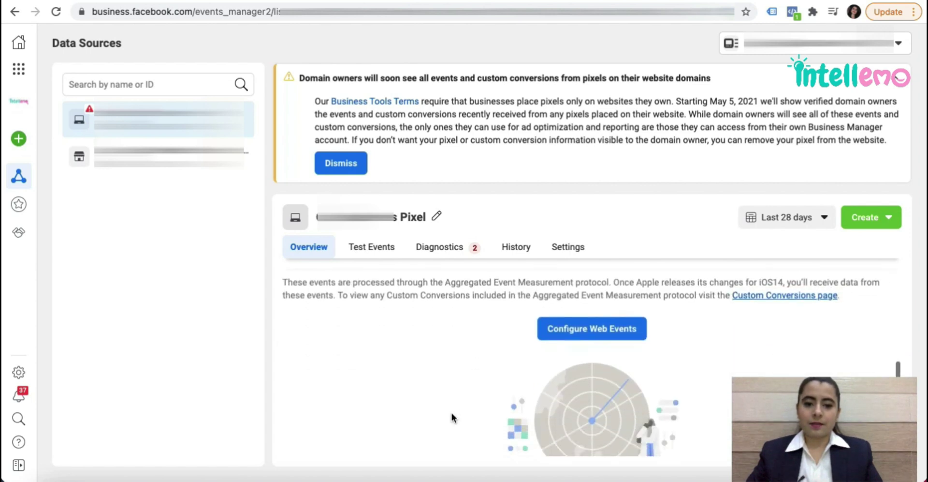
left_click(900, 80)
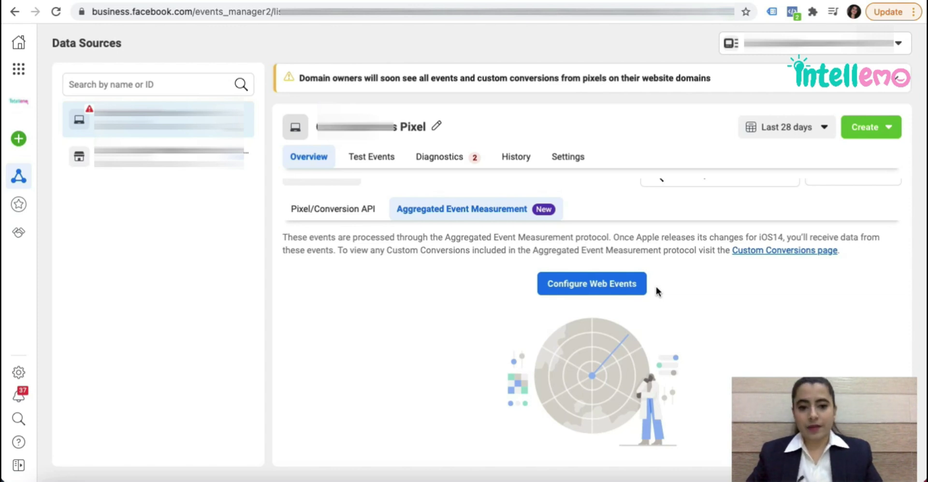
left_click(608, 283)
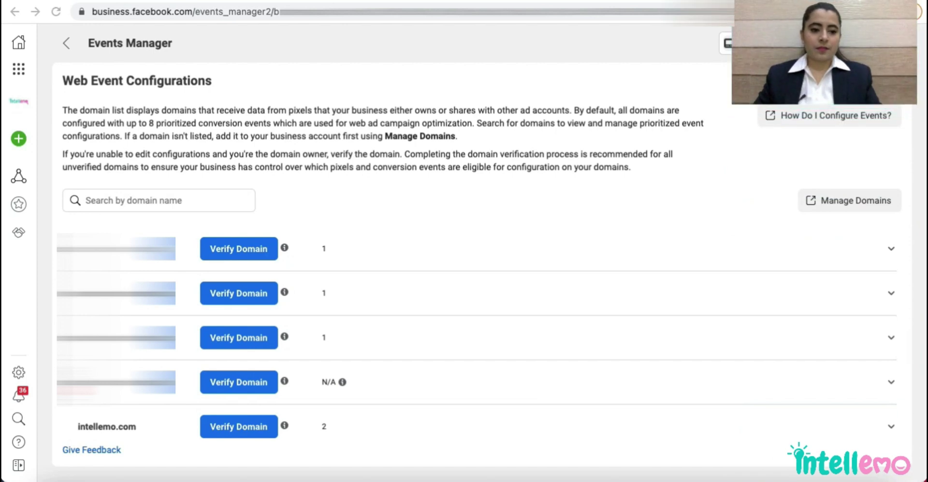
Open the events configured for intellemo.com for editing
left_click(887, 423)
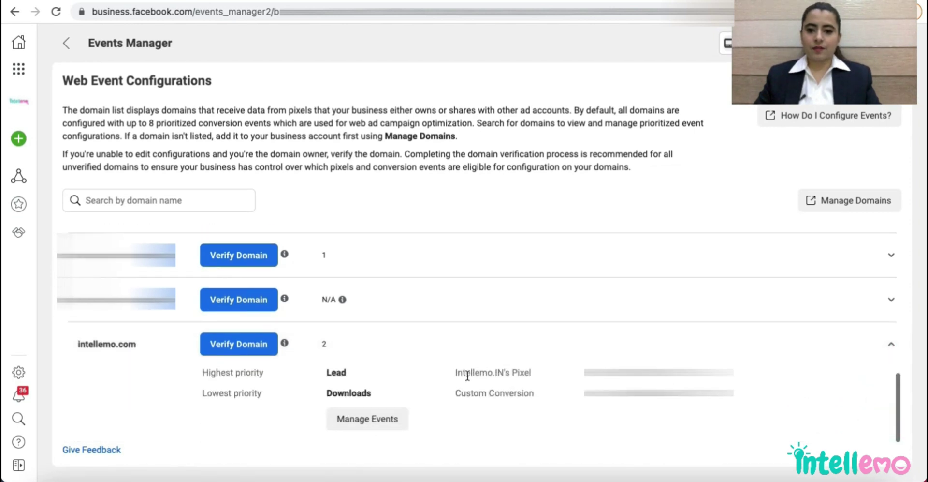
left_click(379, 421)
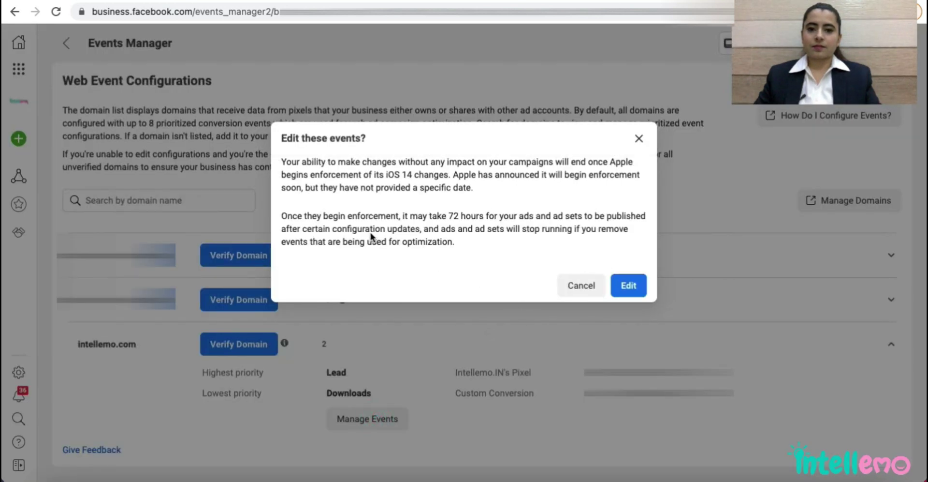
left_click(625, 286)
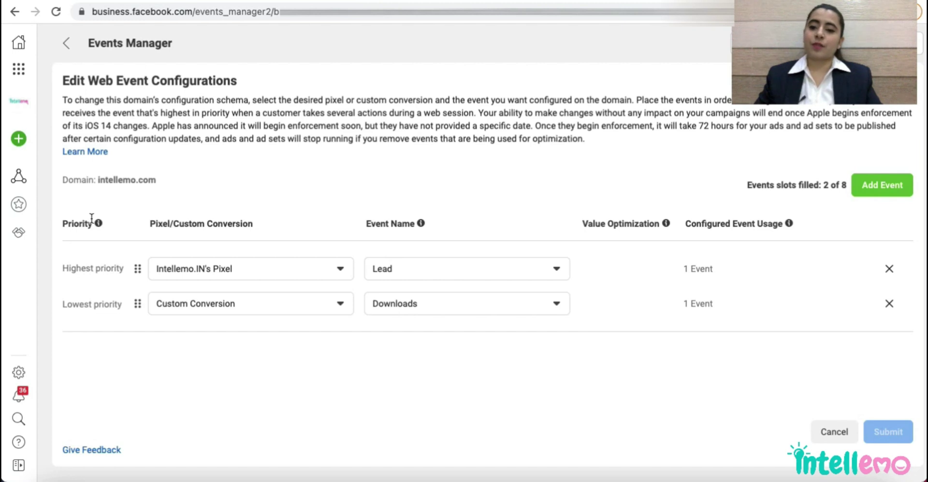
Add a View Content event for Intellemo.IN's Pixel to the intellemo.com configuration
left_click(879, 193)
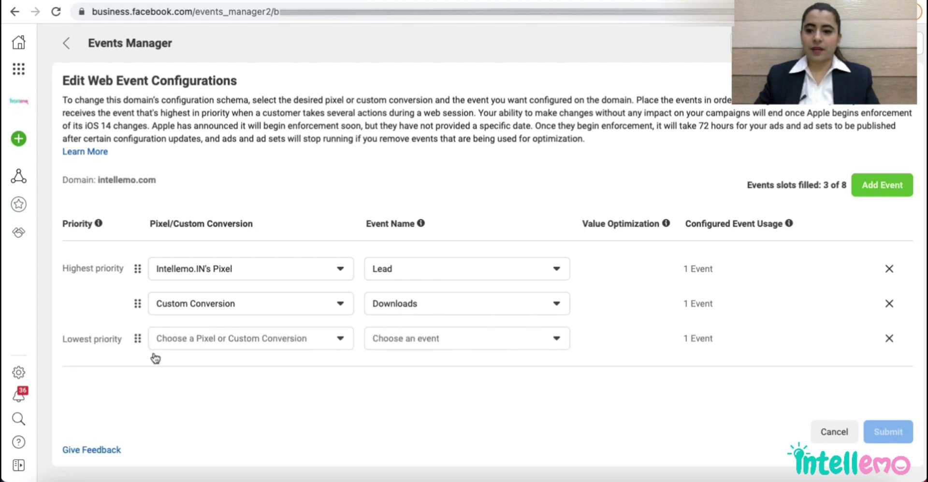
left_click(228, 336)
left_click(225, 357)
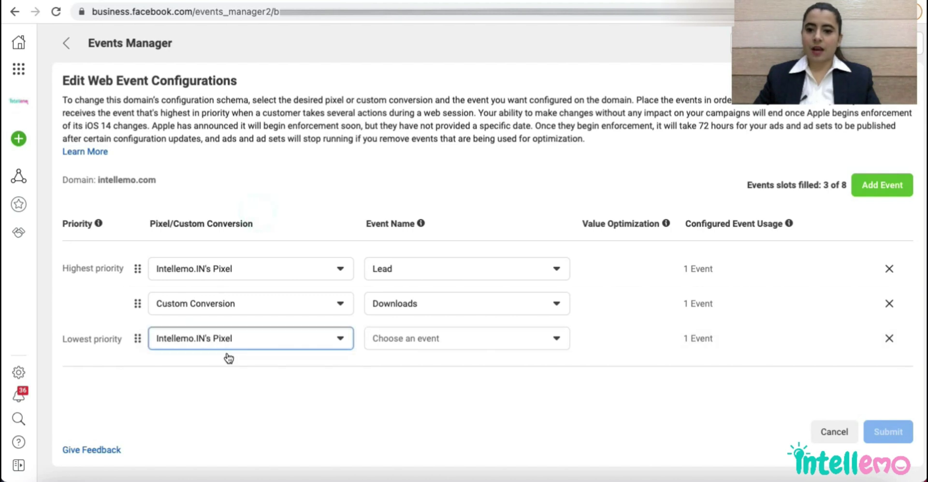
left_click(445, 338)
type("view")
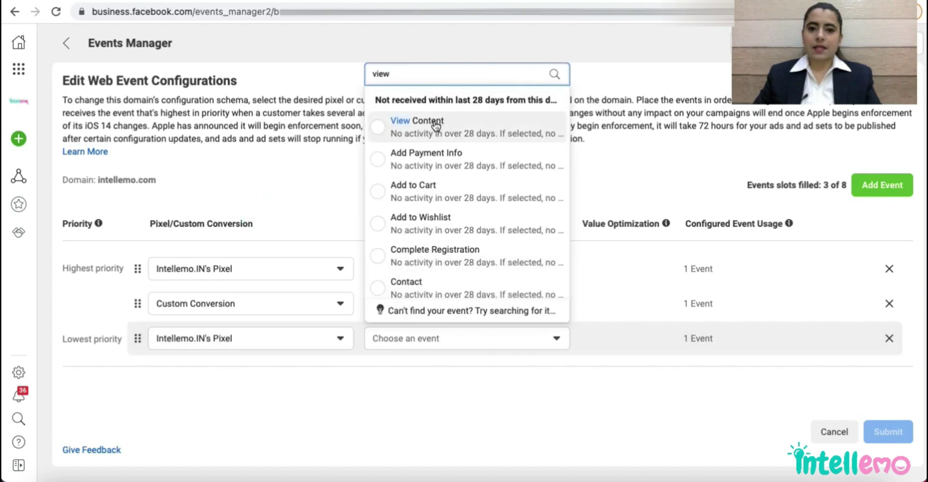
left_click(435, 122)
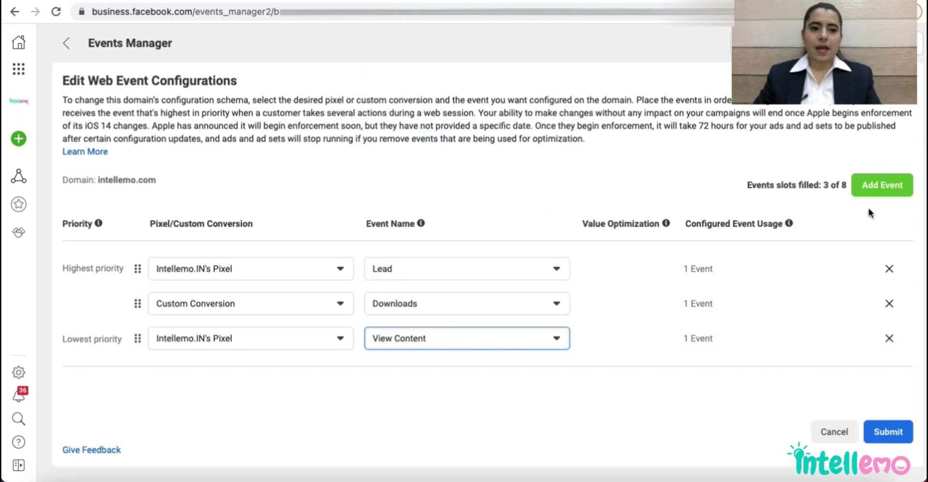
Add Purchase and Add Payment Info events for Intellemo.IN's Pixel, and remove the empty lowest-priority event row
left_click(880, 188)
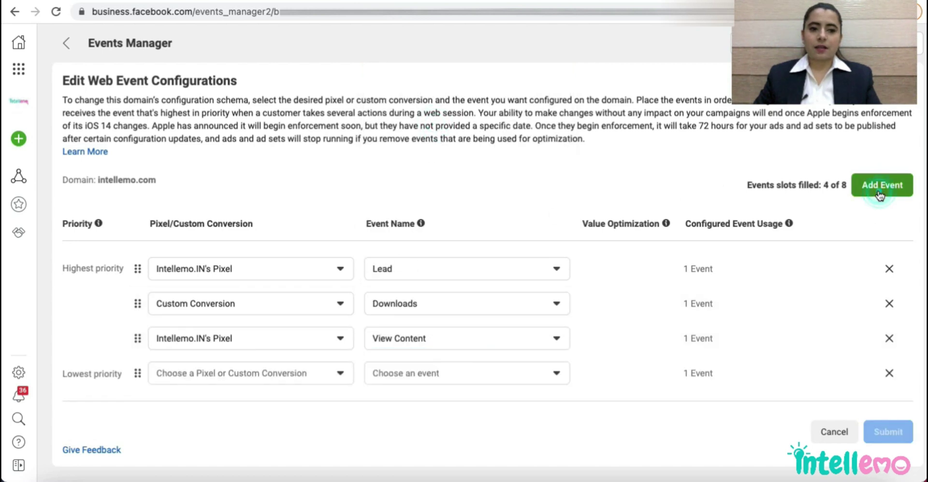
left_click(432, 373)
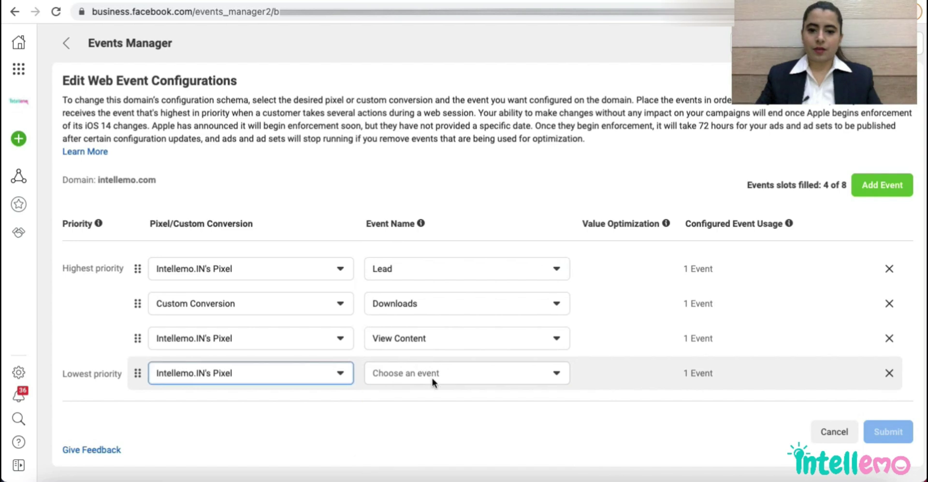
left_click(445, 376)
type("pu")
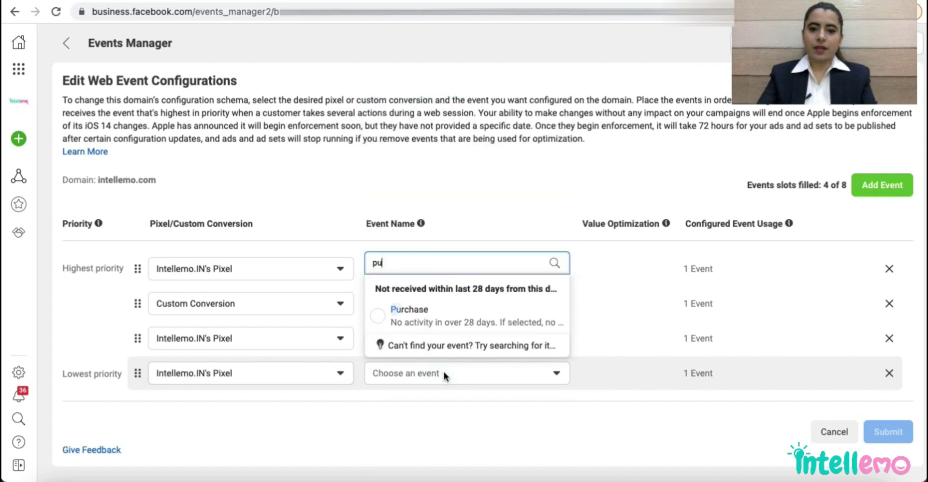
key("Return")
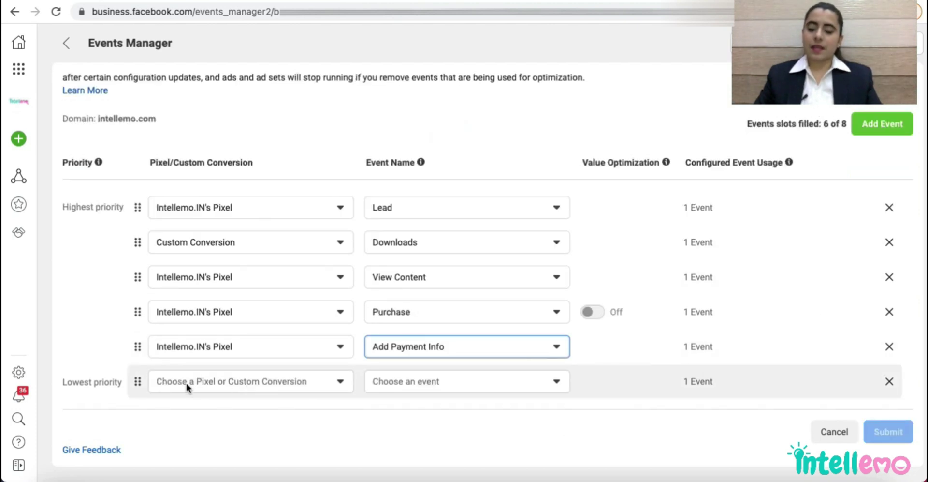
left_click(889, 381)
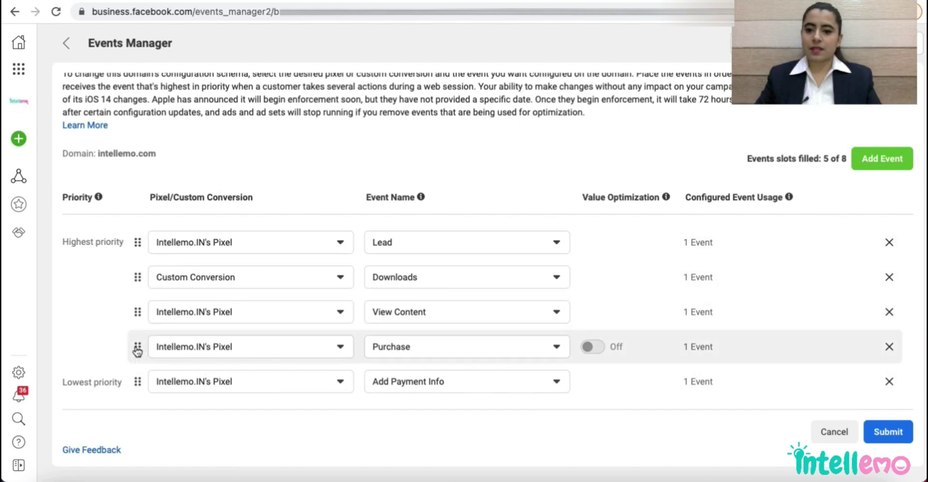
Reorder the intellemo.com events from highest to lowest priority: Purchase, Add Payment Info, Downloads, Lead, View Content
left_click_drag(138, 347, 135, 242)
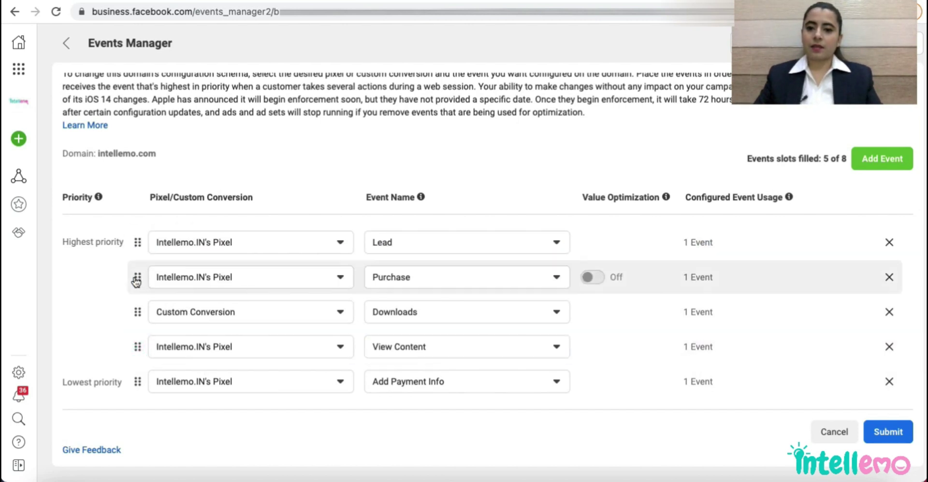
left_click_drag(138, 275, 137, 239)
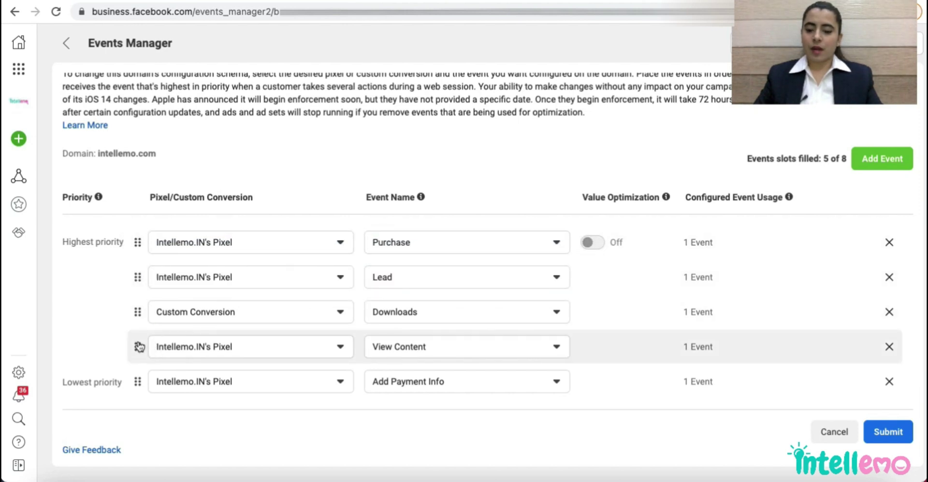
left_click_drag(139, 346, 135, 384)
left_click_drag(135, 348, 132, 277)
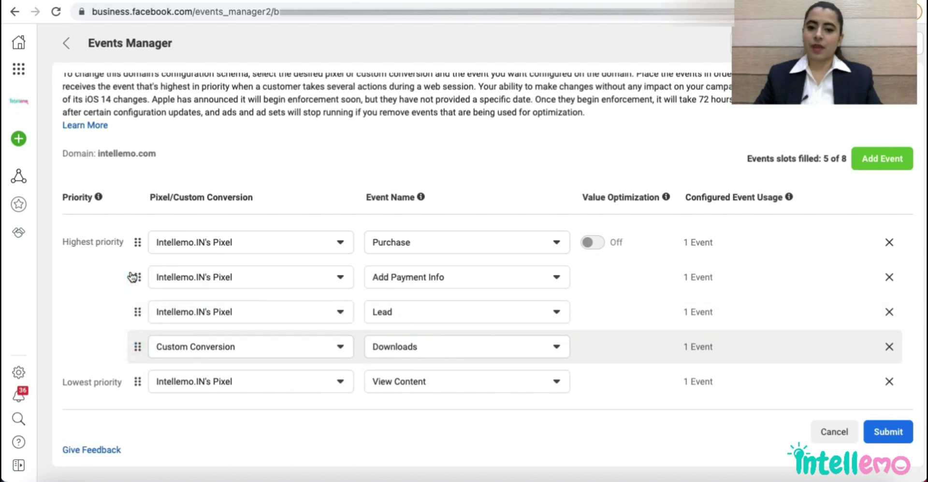
left_click_drag(140, 311, 139, 346)
mouse_move(590, 241)
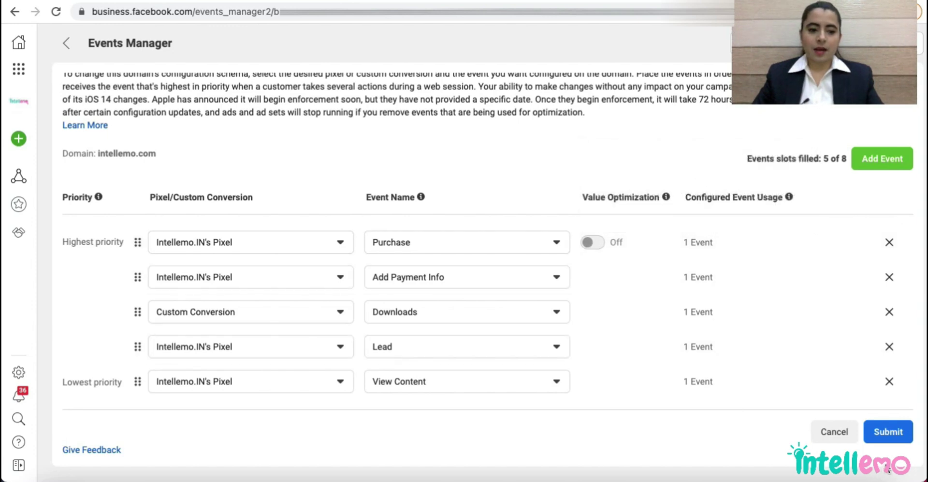
Submit the event configuration, accept the 72-hour wait condition and apply the changes, and open intellemo.com's events for managing again
left_click(897, 434)
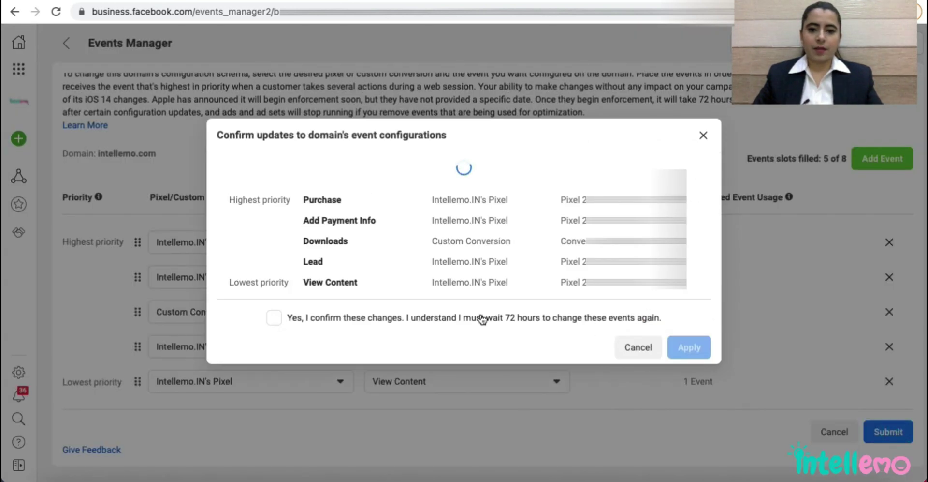
left_click(273, 392)
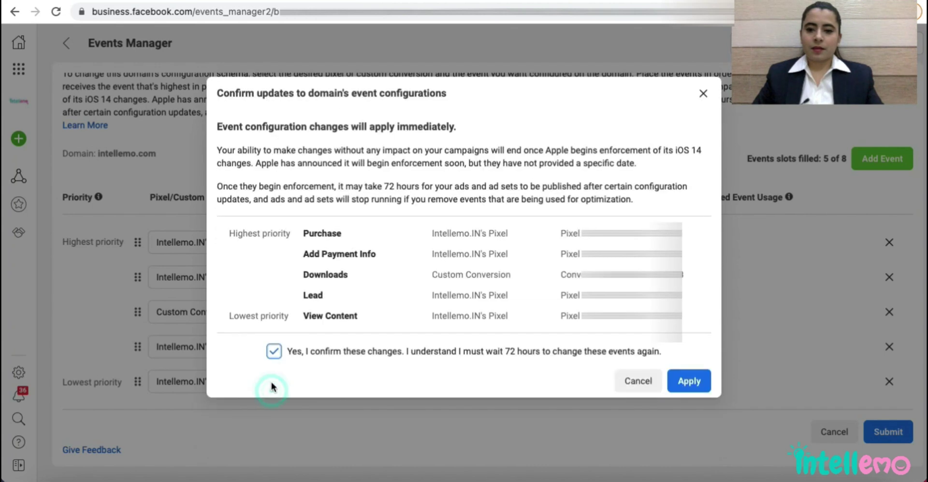
left_click(690, 385)
left_click(695, 386)
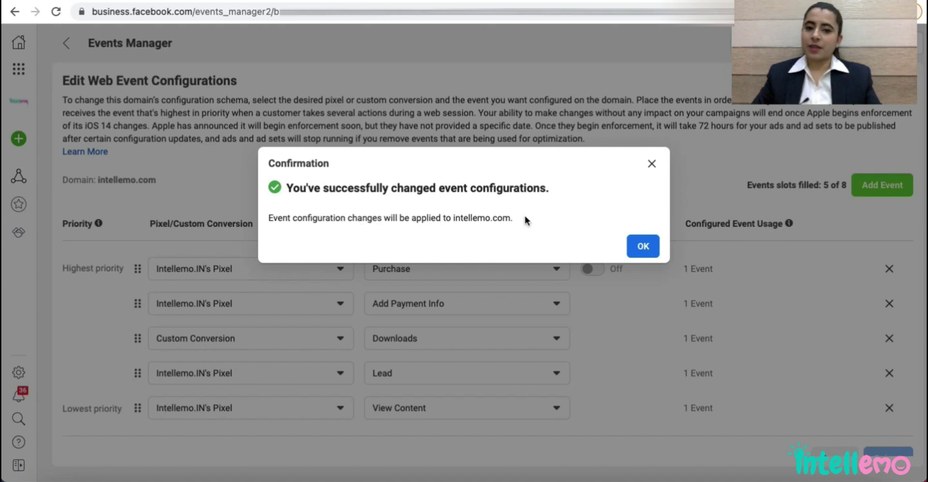
left_click(635, 242)
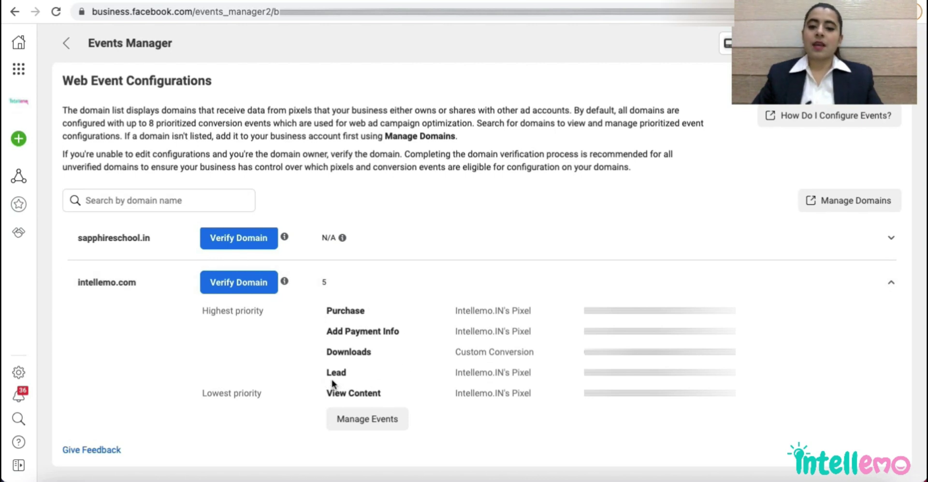
left_click(372, 420)
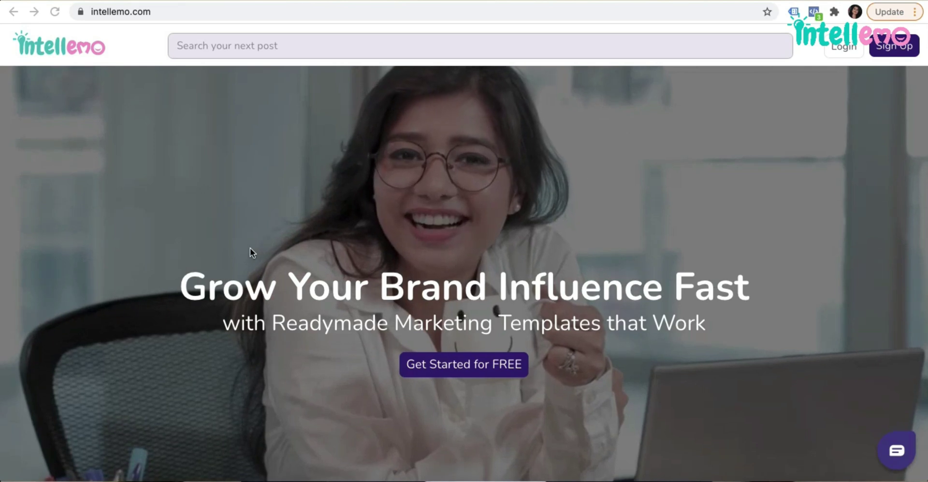
Look through the intellemo.com homepage, from the How it works section down through the Social Media Posts templates
scroll(30, 329, "down", 2)
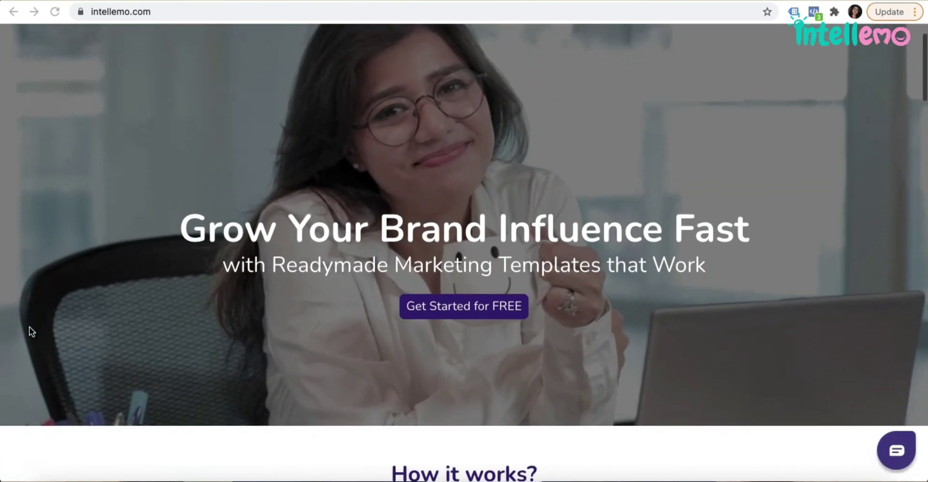
scroll(29, 326, "down", 8)
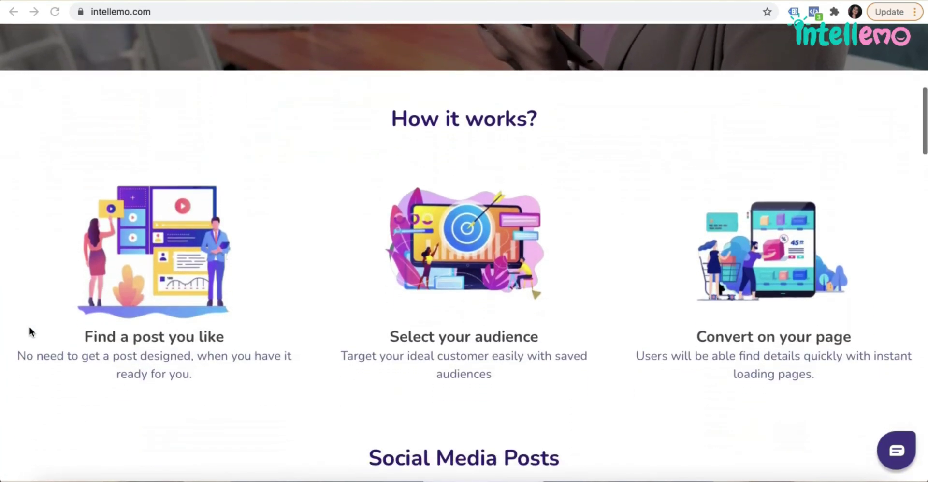
scroll(29, 326, "down", 7)
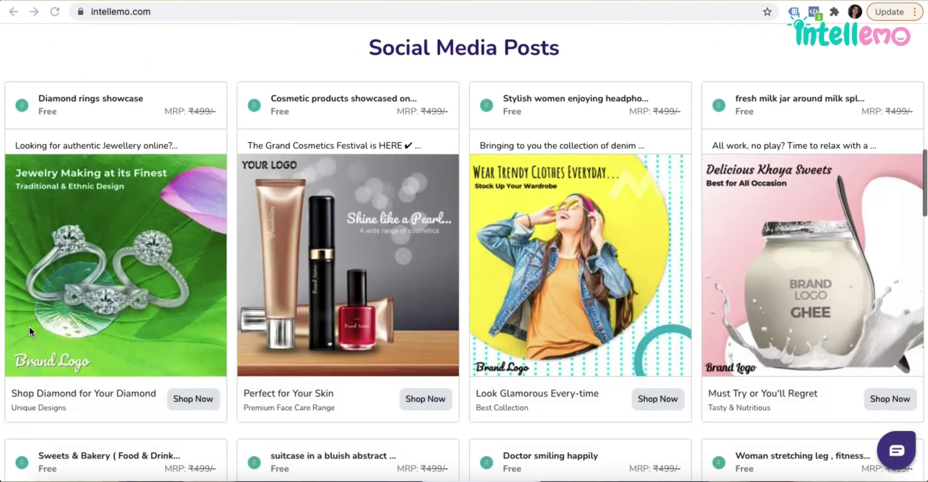
scroll(29, 326, "down", 1)
scroll(29, 326, "down", 5)
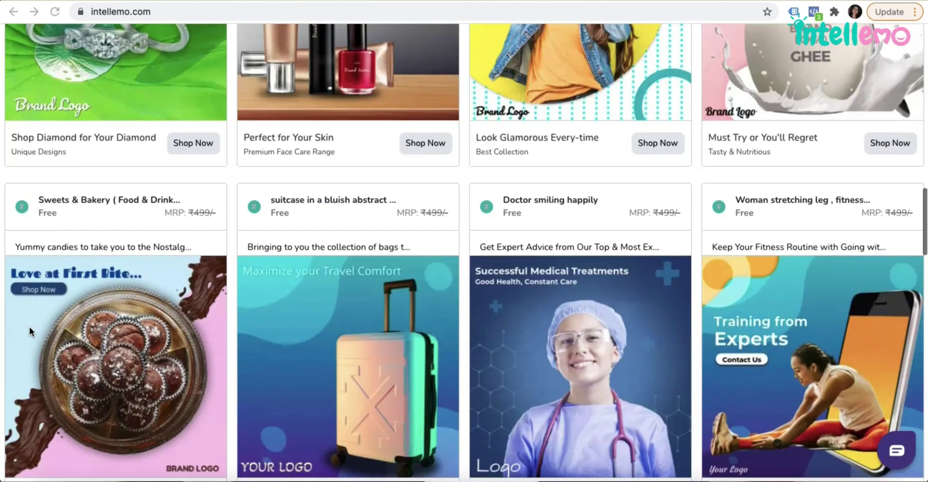
scroll(29, 327, "down", 6)
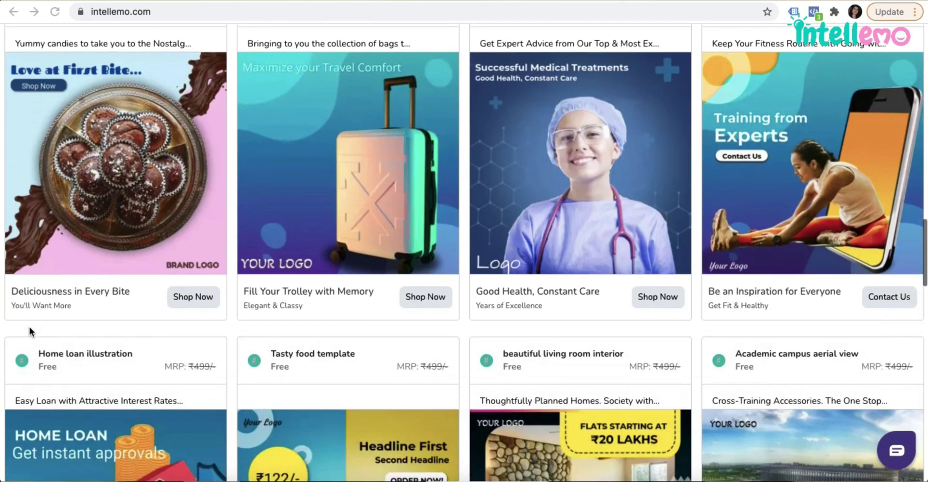
scroll(29, 326, "down", 3)
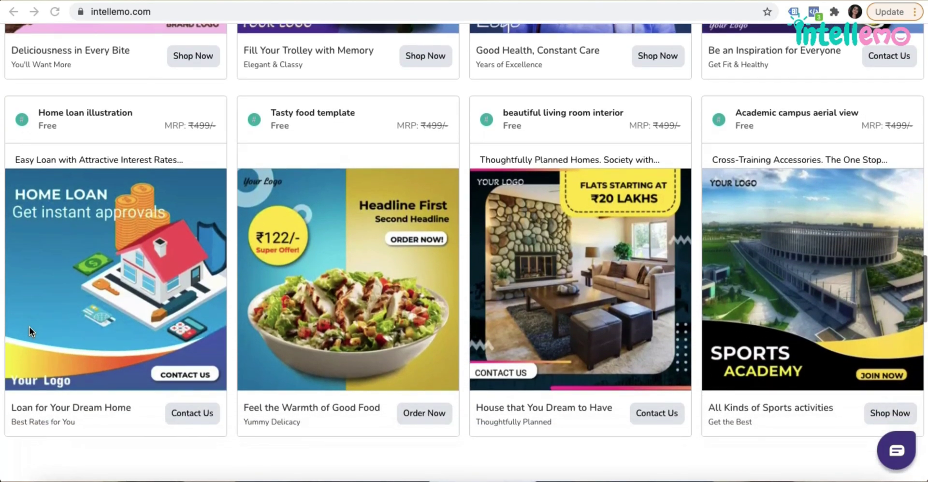